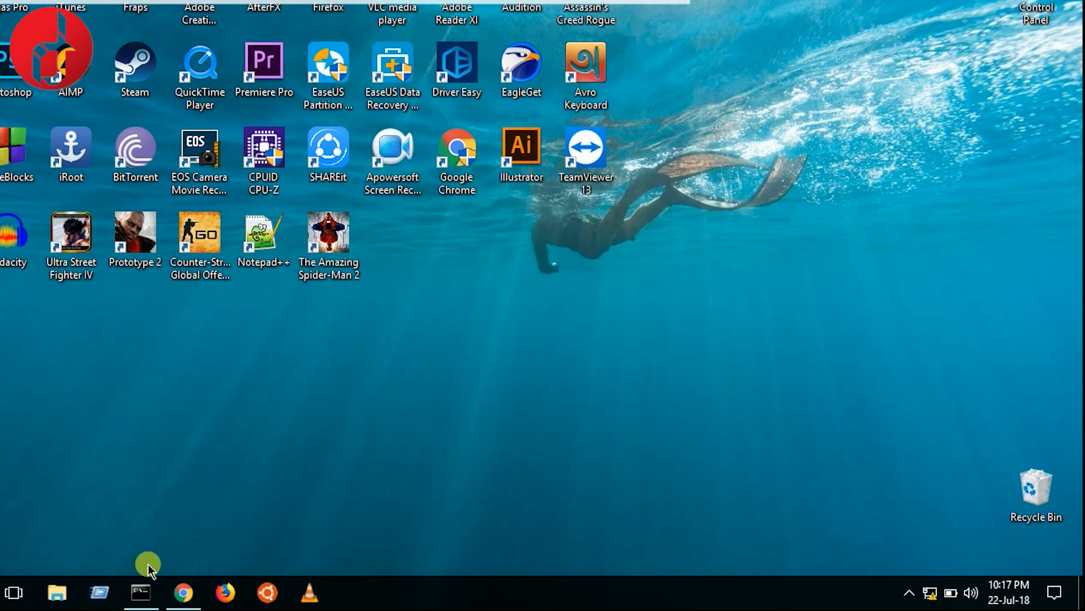
Bring Command Prompt back and run ipconfig to list the network adapter details.
mouse_move(136, 595)
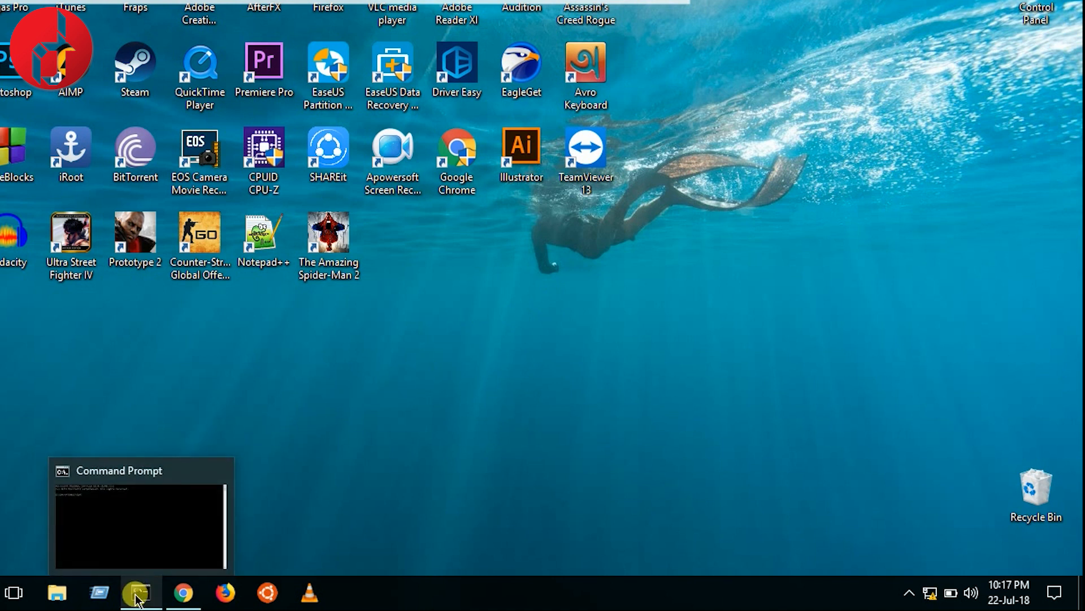
click(138, 598)
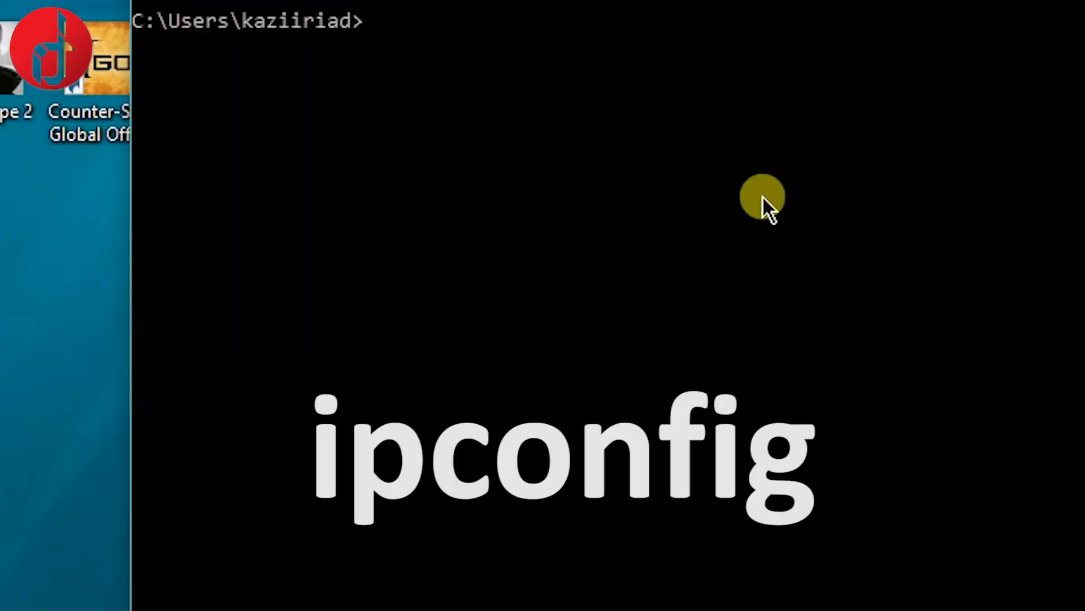
text(ipcong)
key(BackSpace)
text(fig)
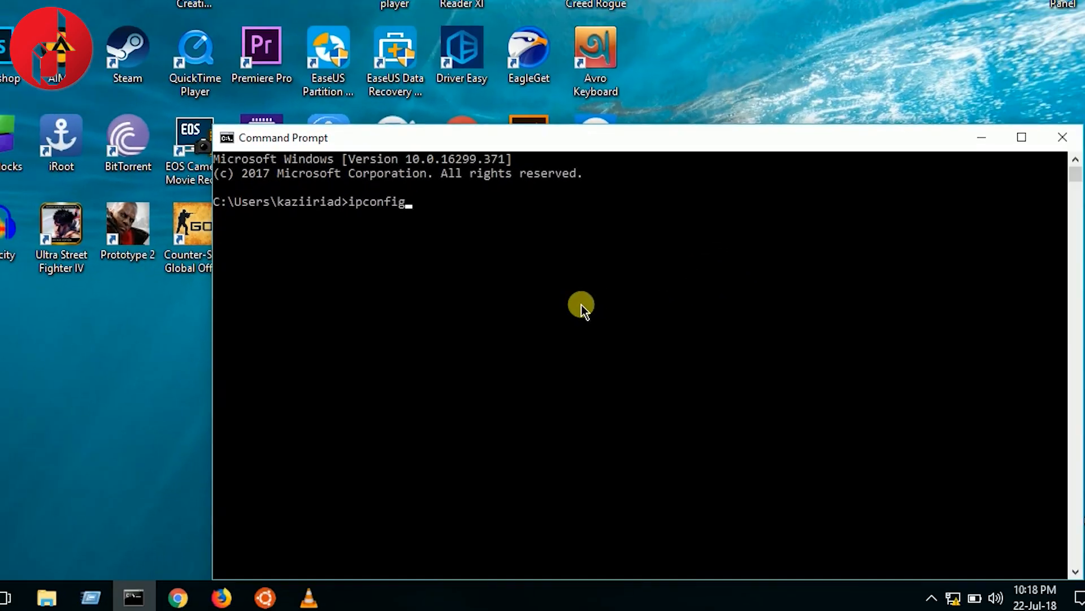
key(Return)
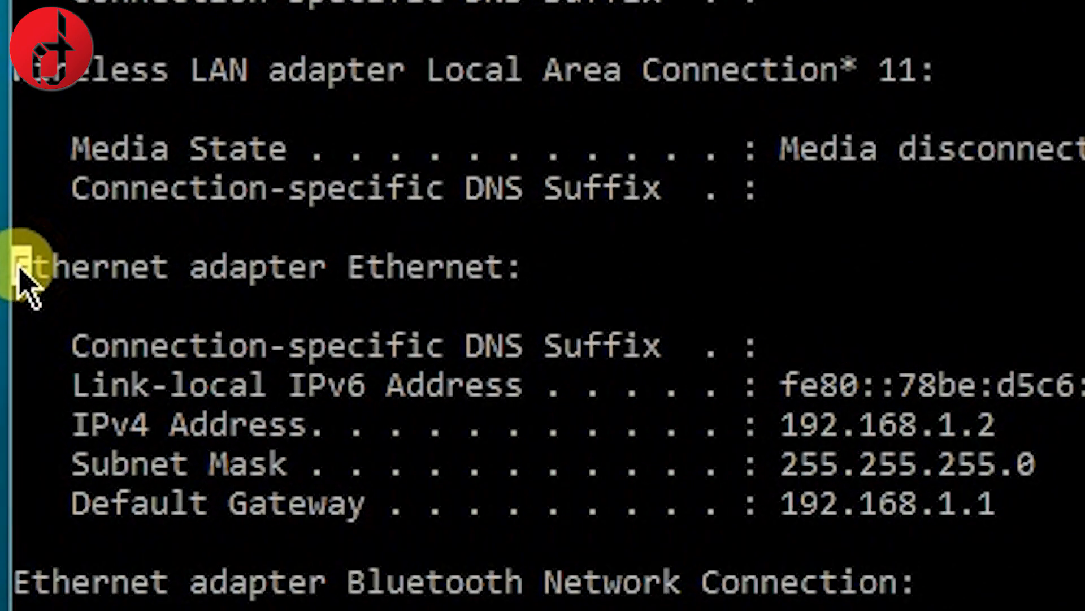
Select and copy the Ethernet adapter's default gateway address 192.168.1.1.
drag(17, 266, 500, 283)
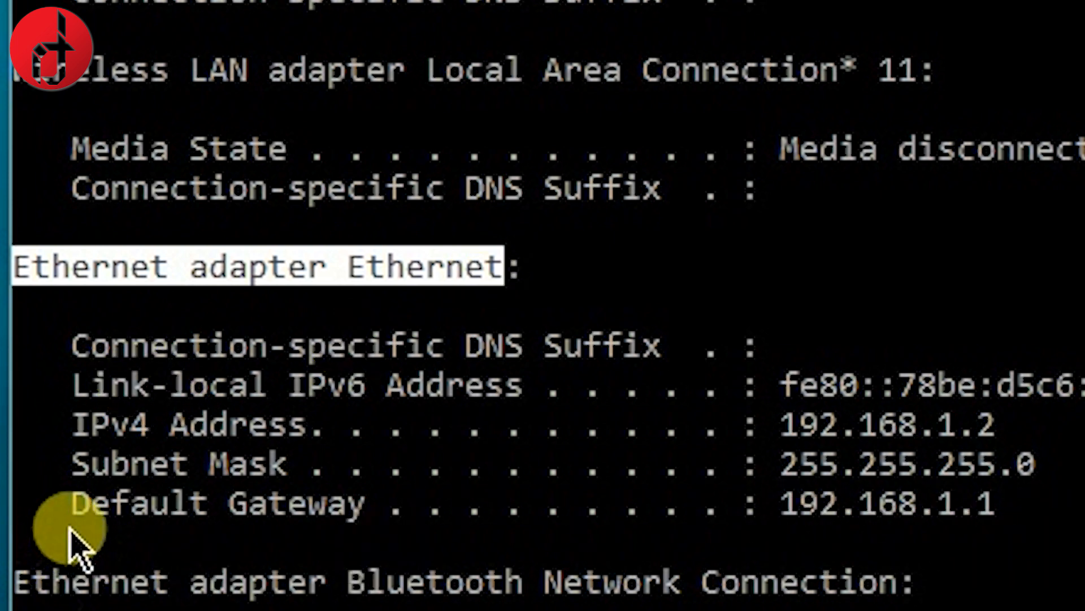
drag(66, 521, 445, 504)
drag(72, 512, 996, 512)
key(ctrl+c)
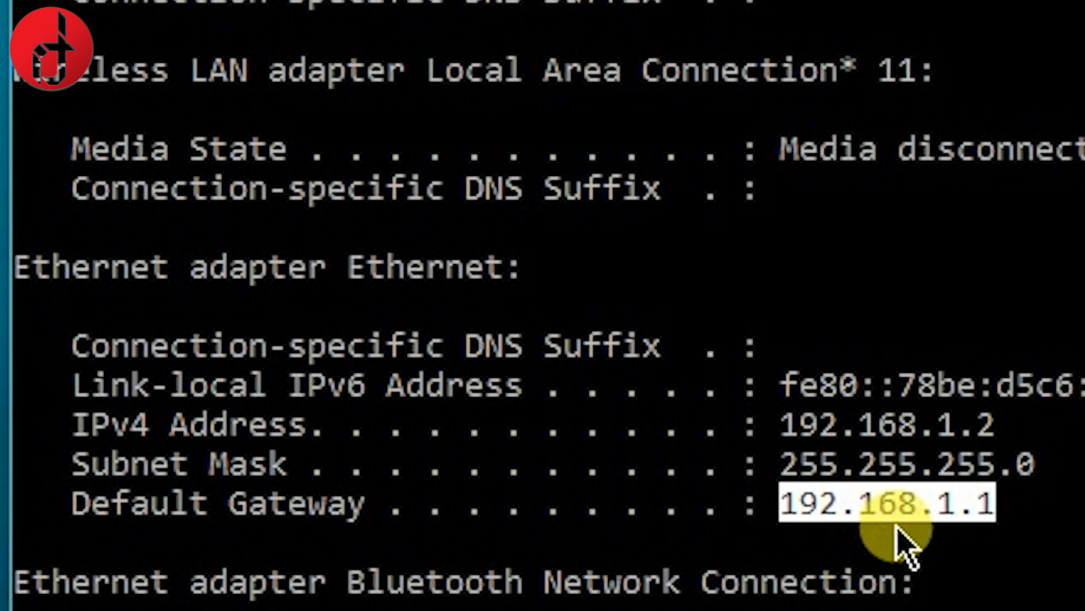
right_click(874, 500)
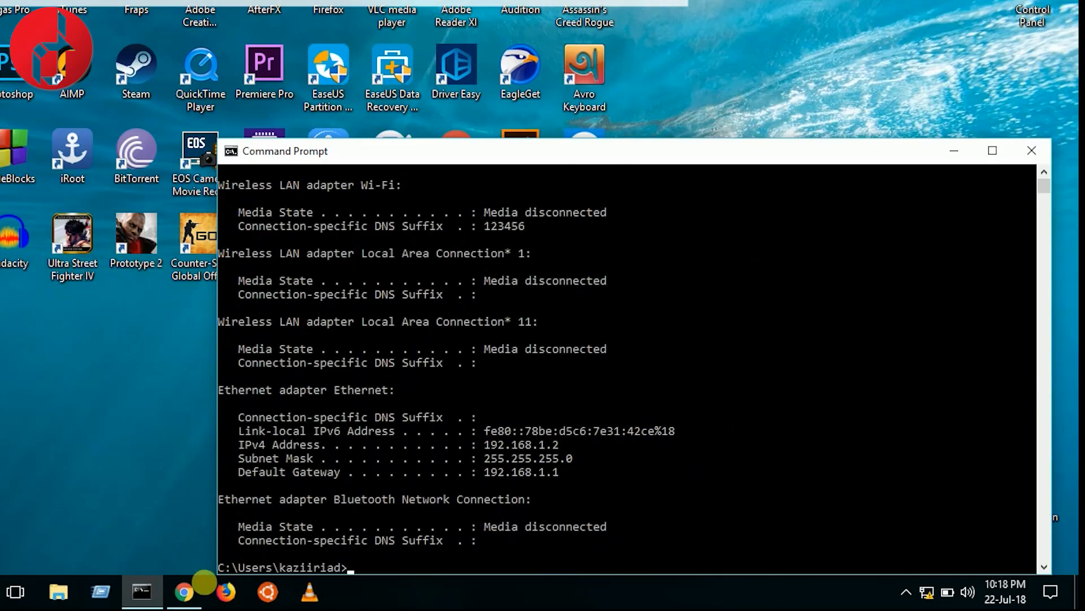
Paste 192.168.1.1 into Chrome's address bar and load the router's admin page.
click(192, 594)
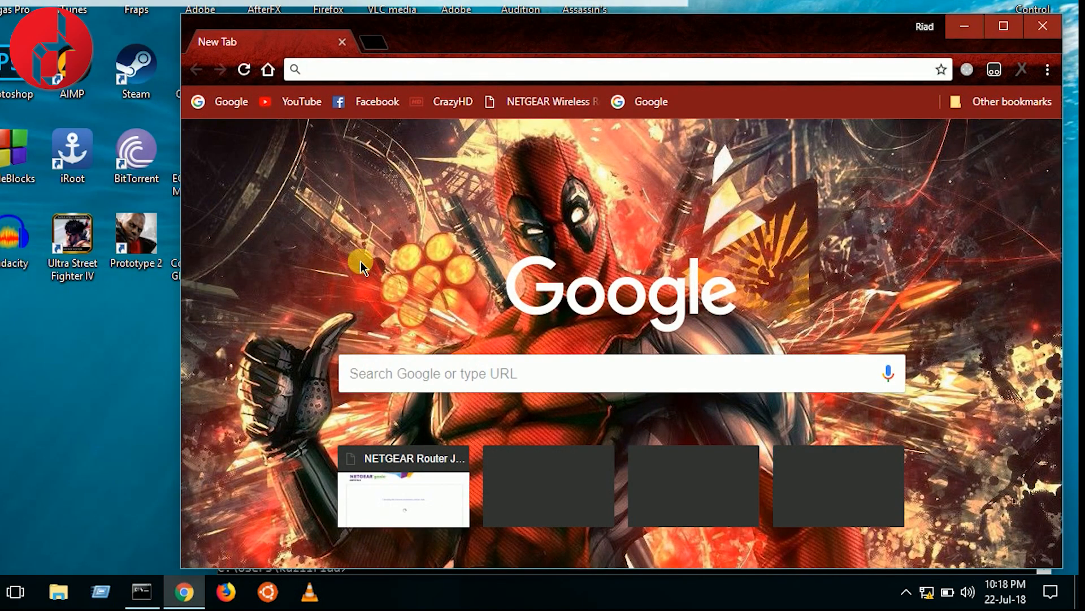
right_click(418, 72)
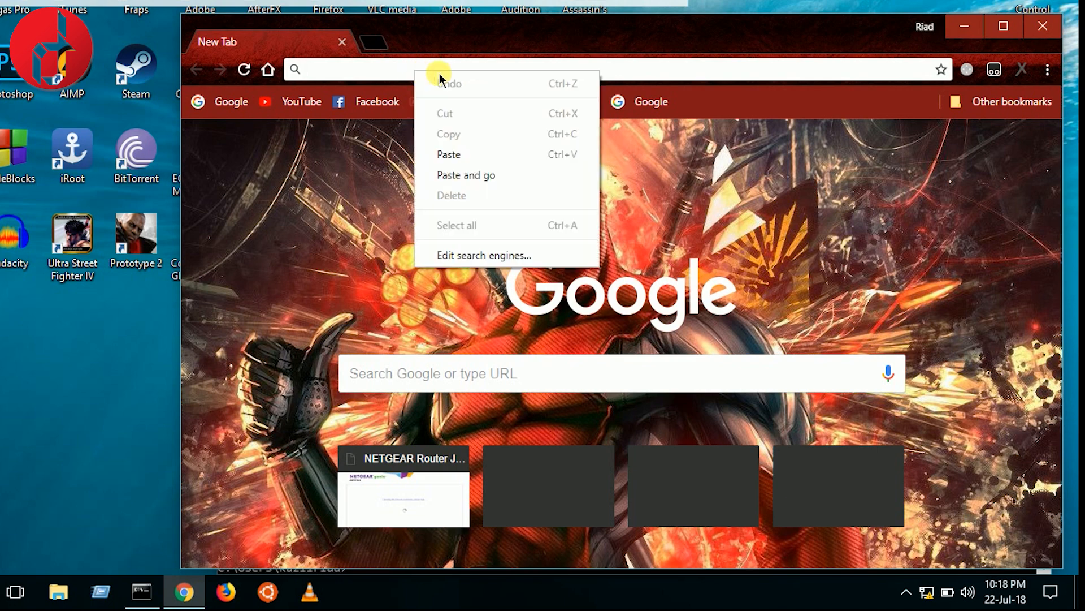
click(485, 158)
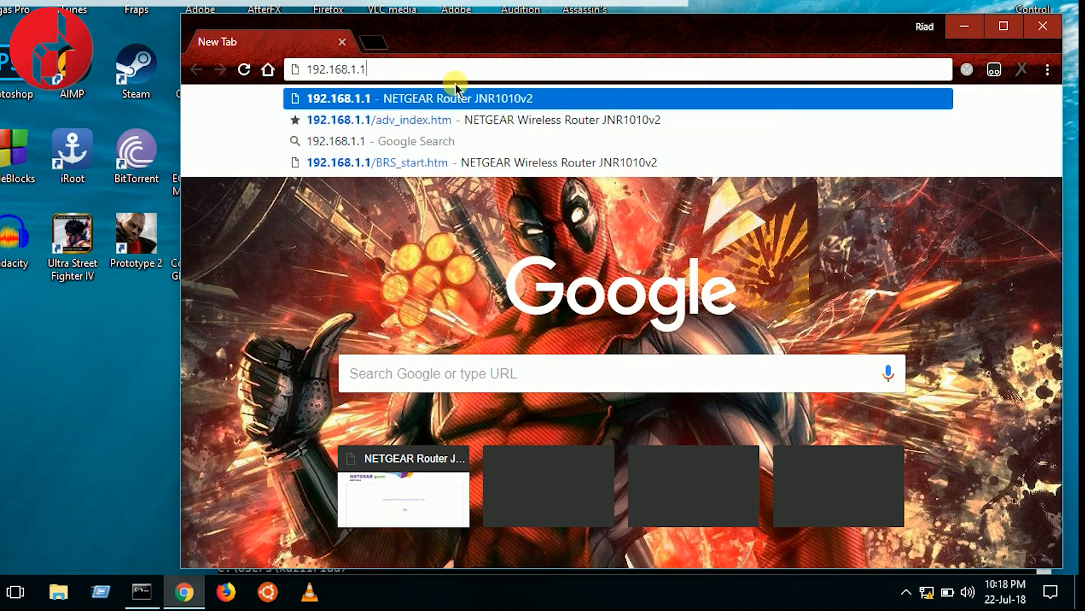
key(Return)
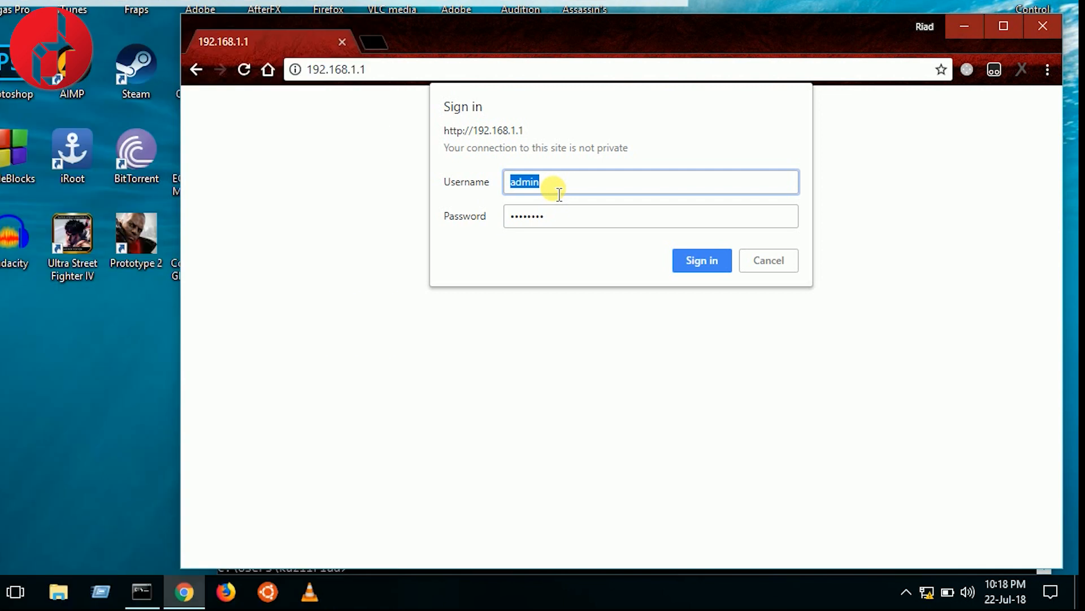
Sign in to the router with the admin username and the router password.
key(BackSpace)
text(admi)
key(Tab)
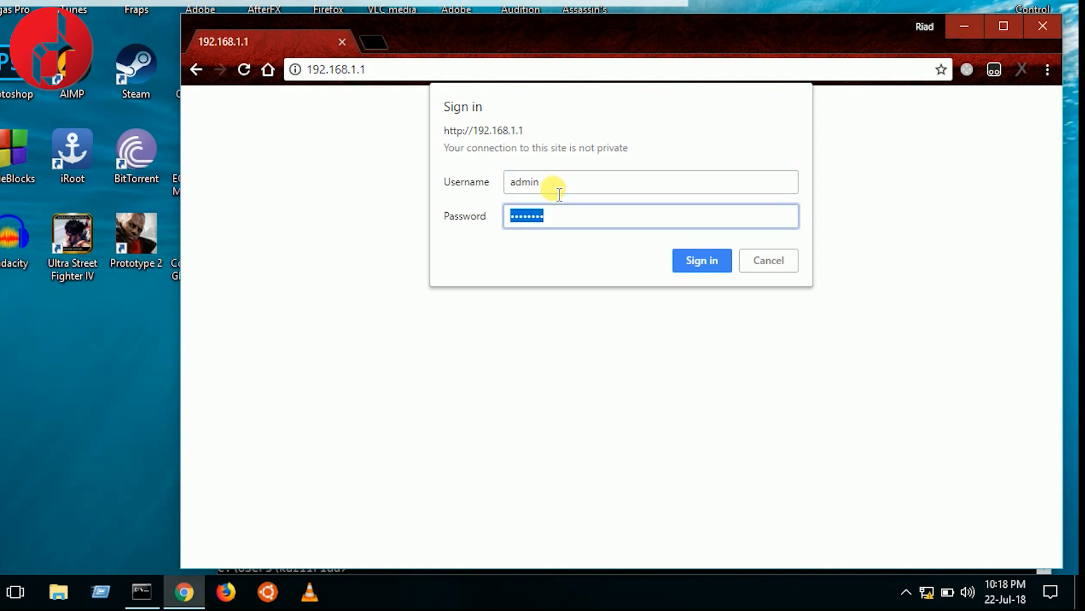
text(ad)
key(Return)
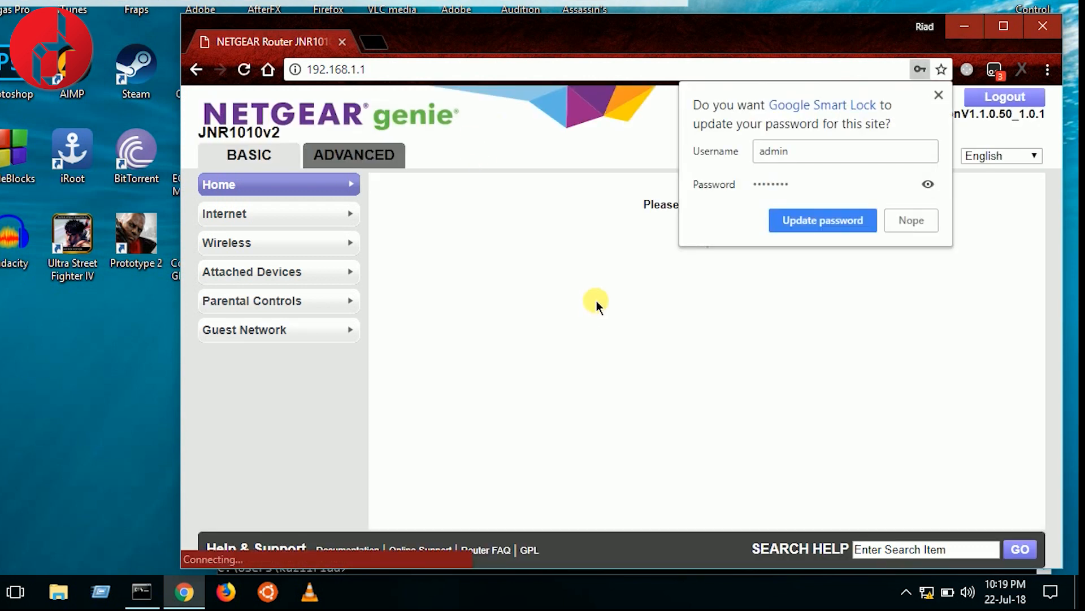
Decline saving the password, open Internet settings, and continue with 'No. I want to configure the router myself.'.
click(911, 225)
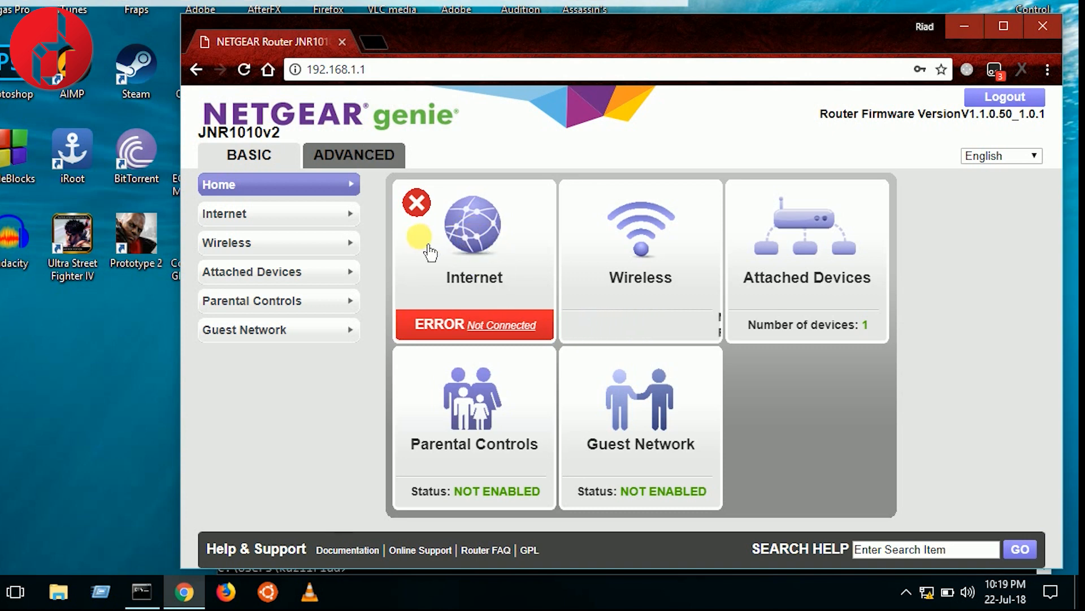
click(486, 246)
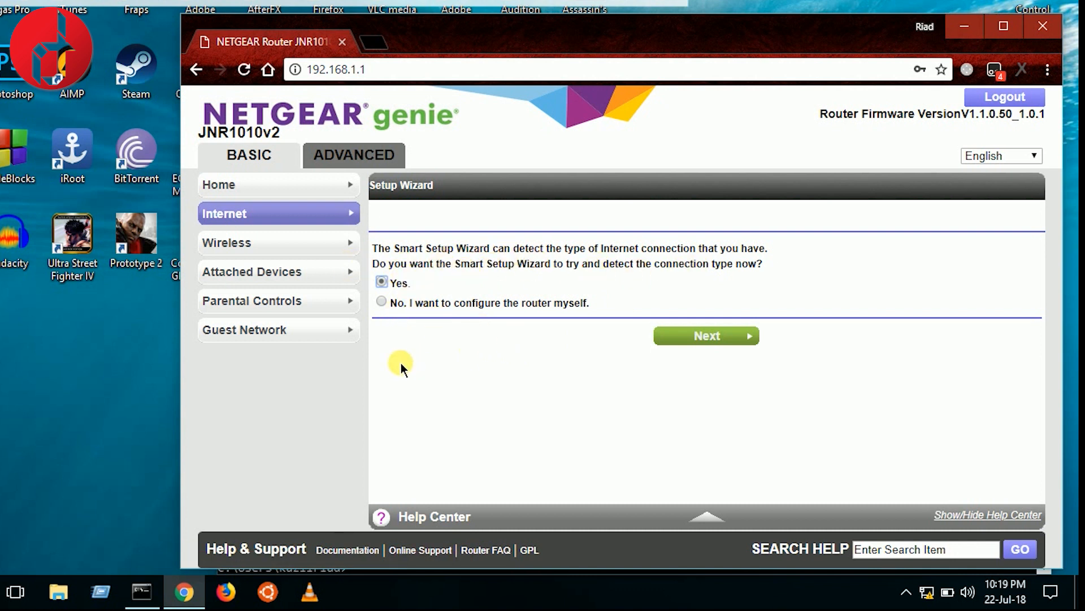
click(717, 342)
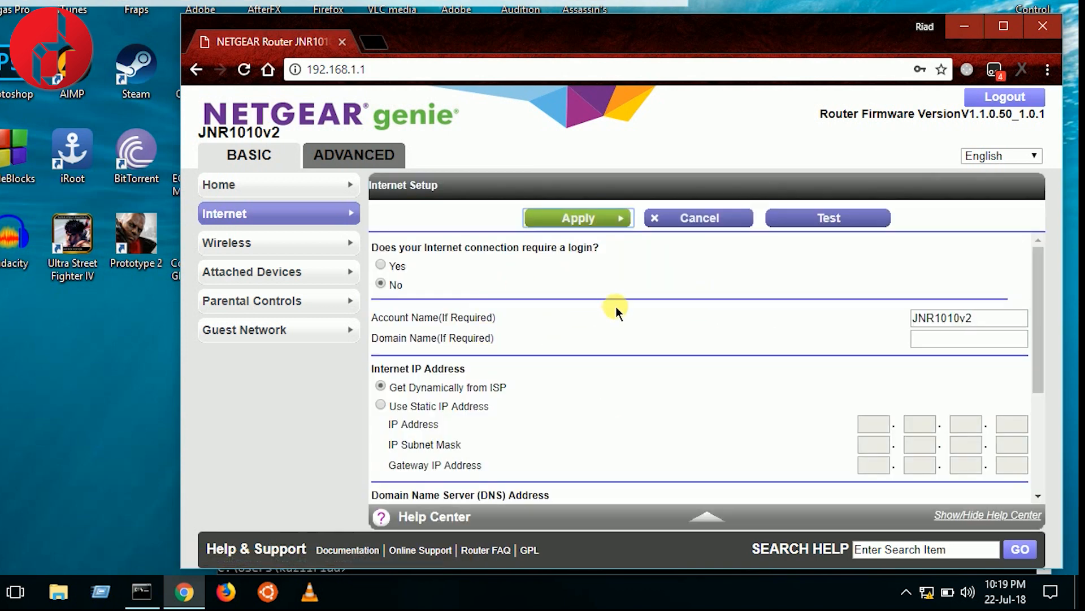
Set the connection to require a login, choose Use Computer MAC Address, and apply.
scroll(472, 273, down, 2)
scroll(498, 268, up, 2)
click(381, 264)
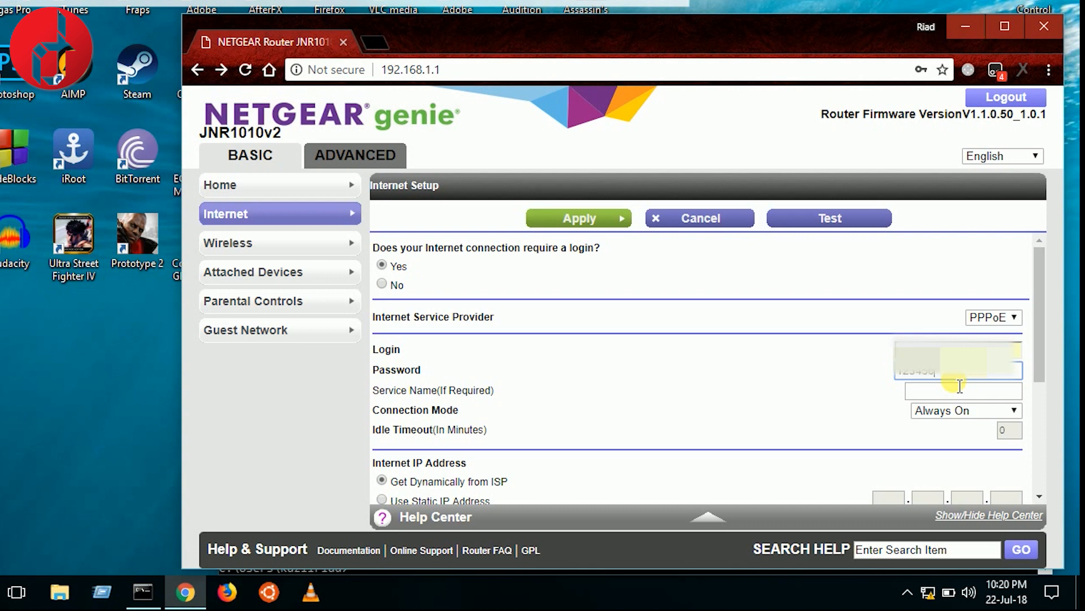
scroll(708, 326, down, 3)
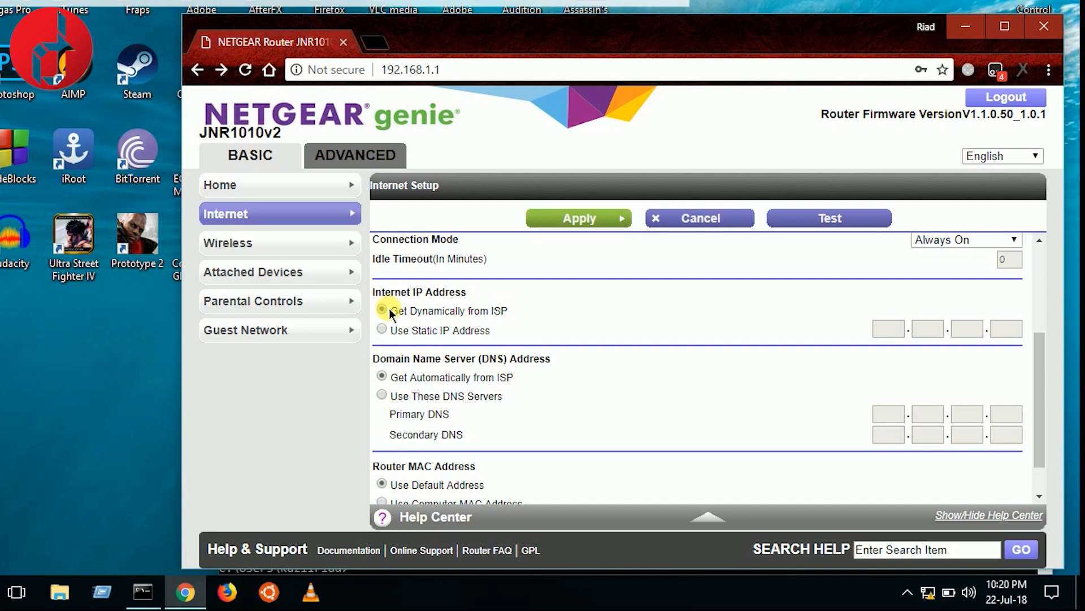
scroll(524, 394, down, 1)
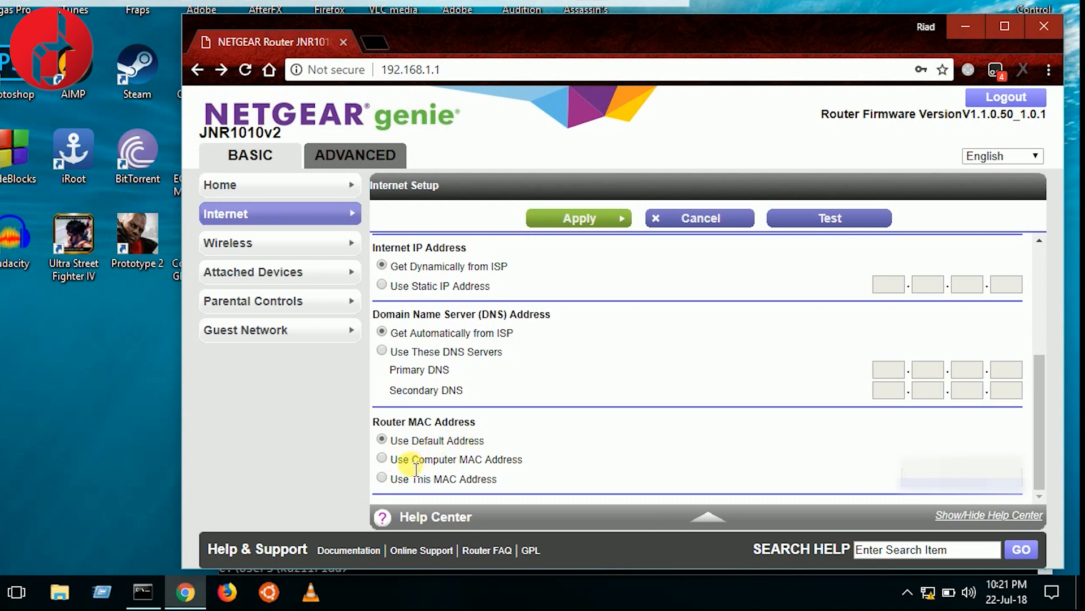
click(382, 479)
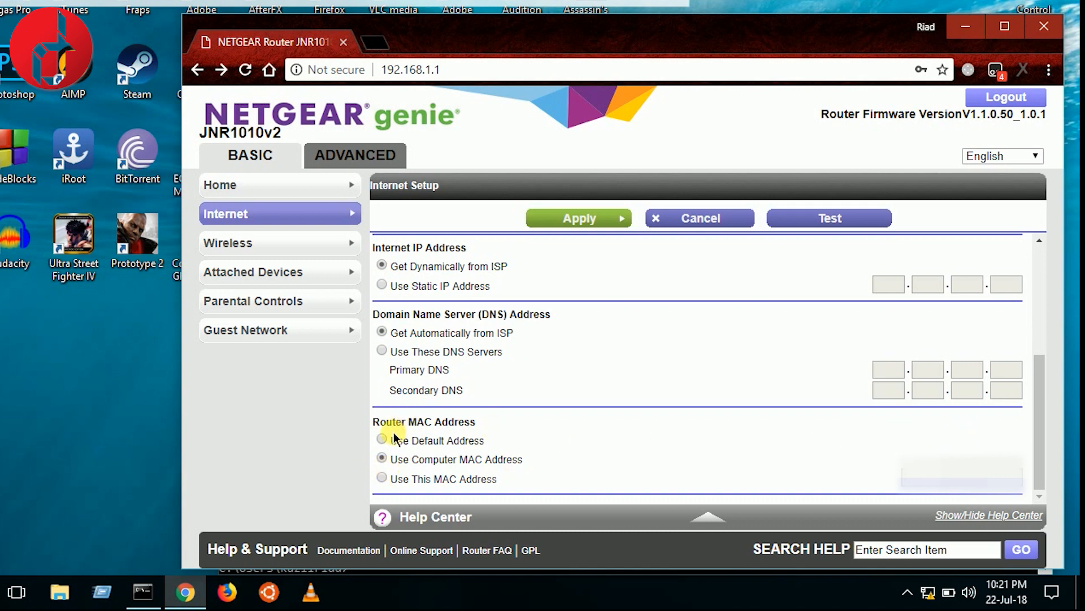
click(594, 217)
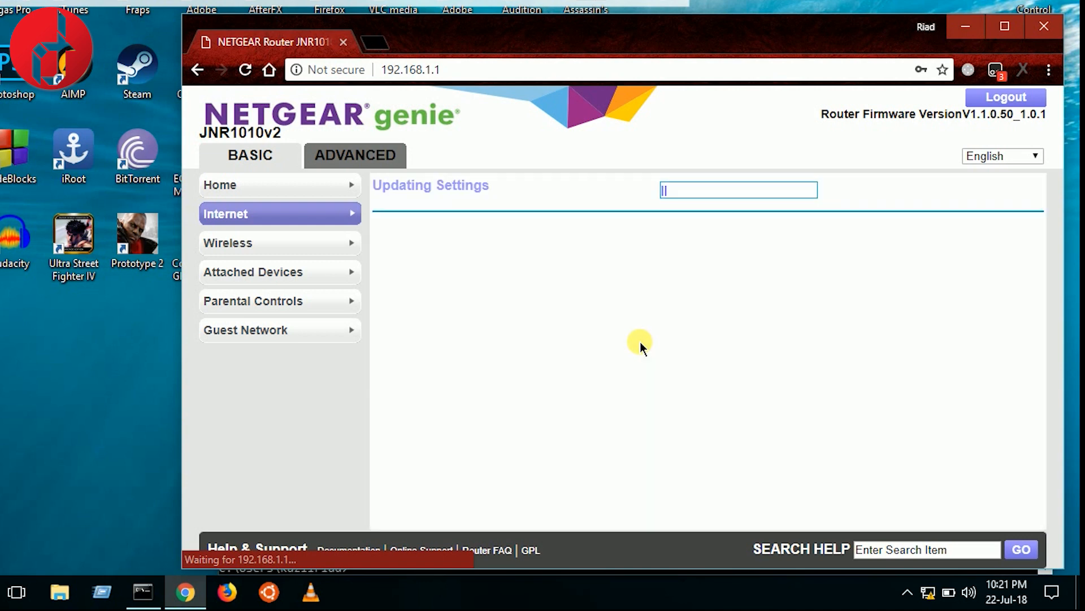
Go to the Home dashboard to confirm the Internet status reads GOOD.
click(256, 181)
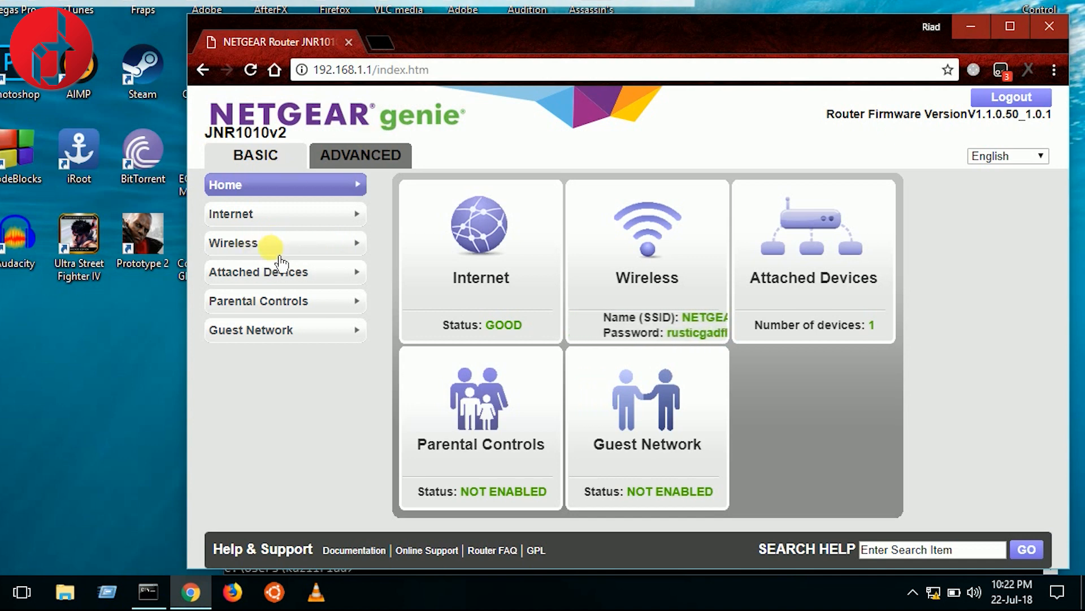
Open the Wireless settings and set the region to Asia.
click(243, 244)
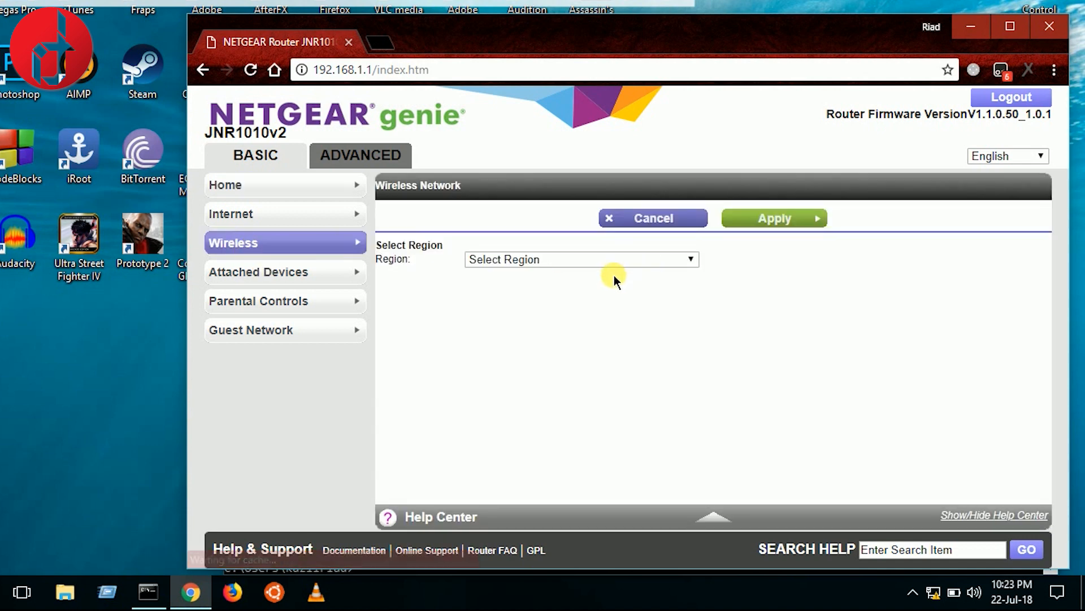
click(551, 260)
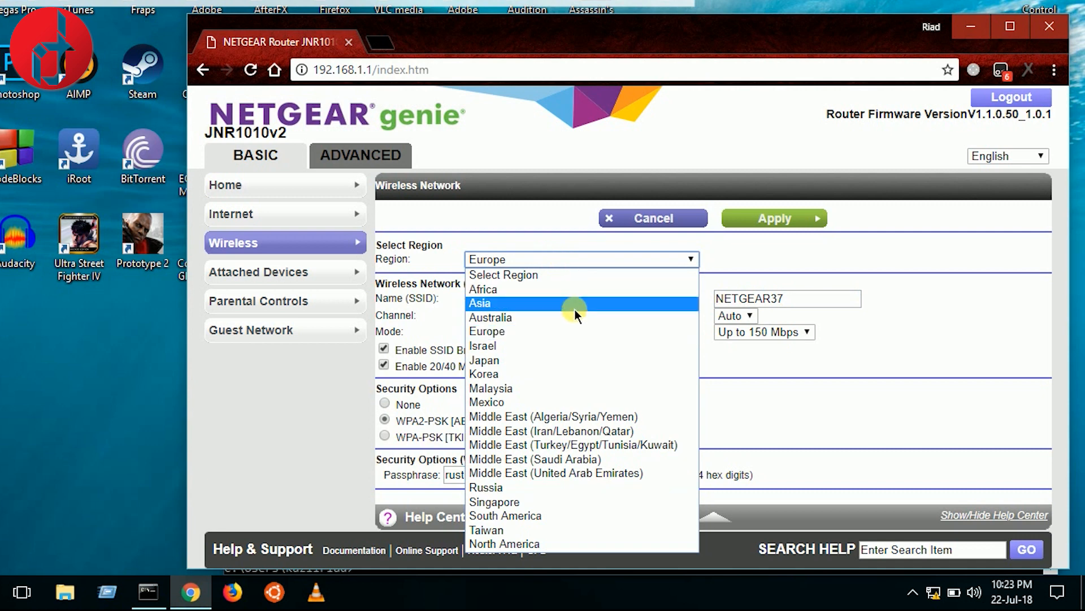
click(507, 305)
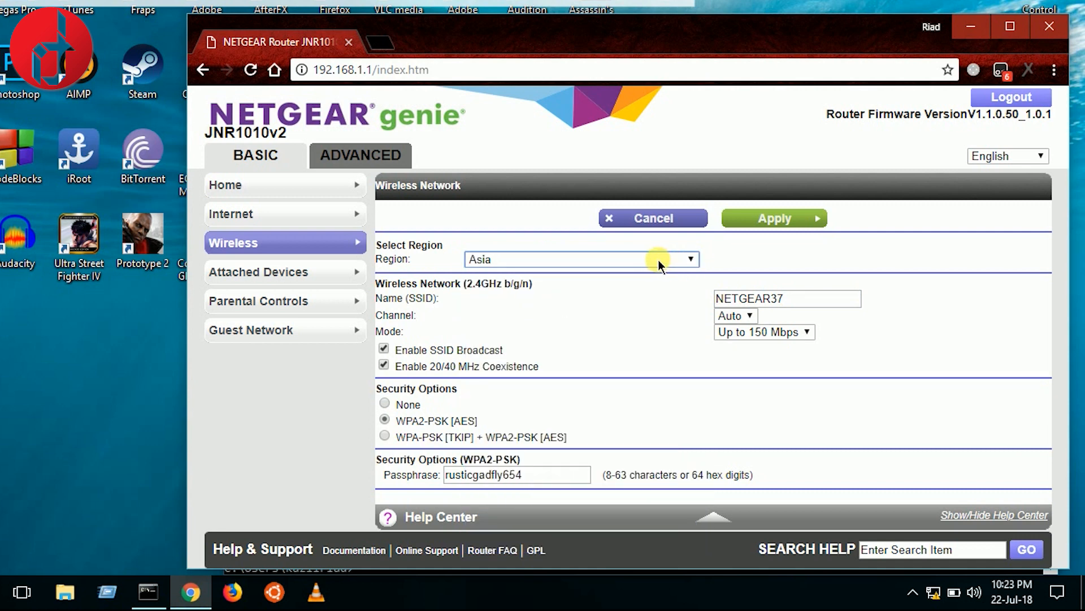
Rename the SSID from NETGEAR37 to Sultan and leave the channel on Auto.
drag(376, 298, 539, 288)
click(806, 299)
double_click(809, 303)
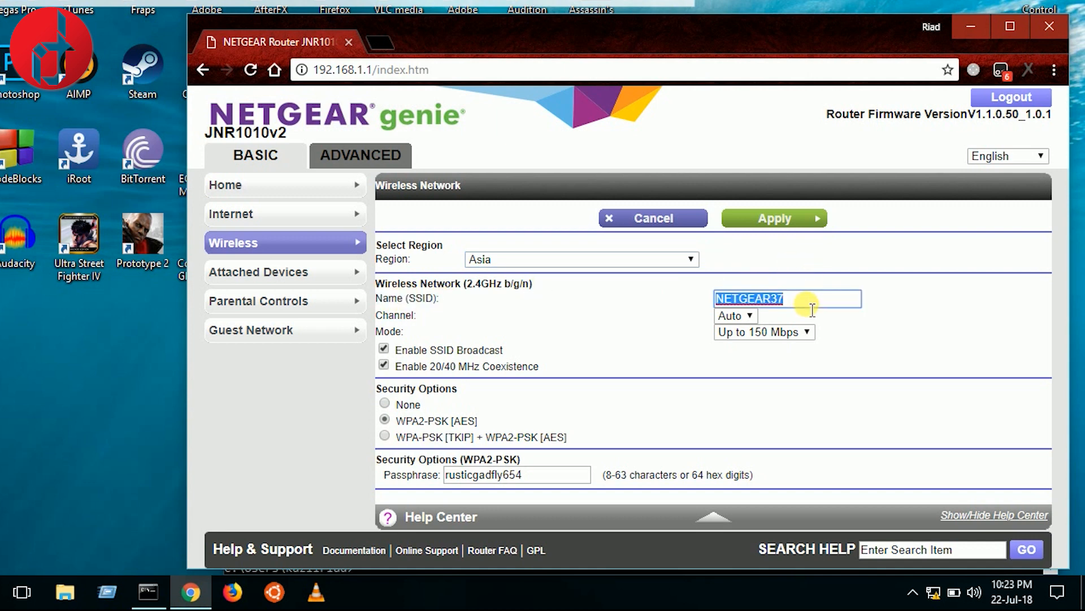
text(Sultan)
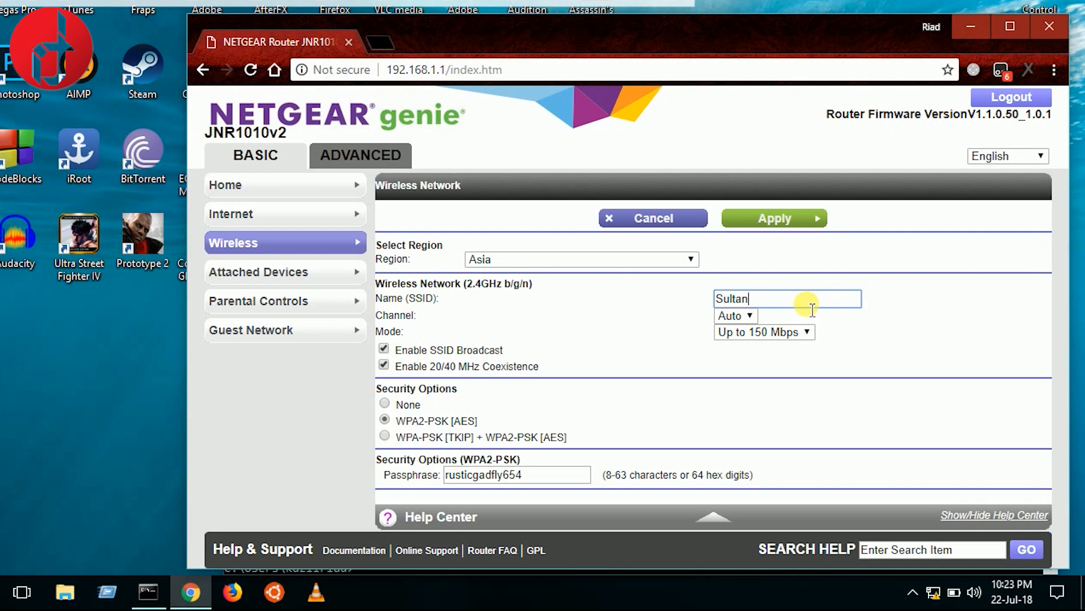
click(667, 318)
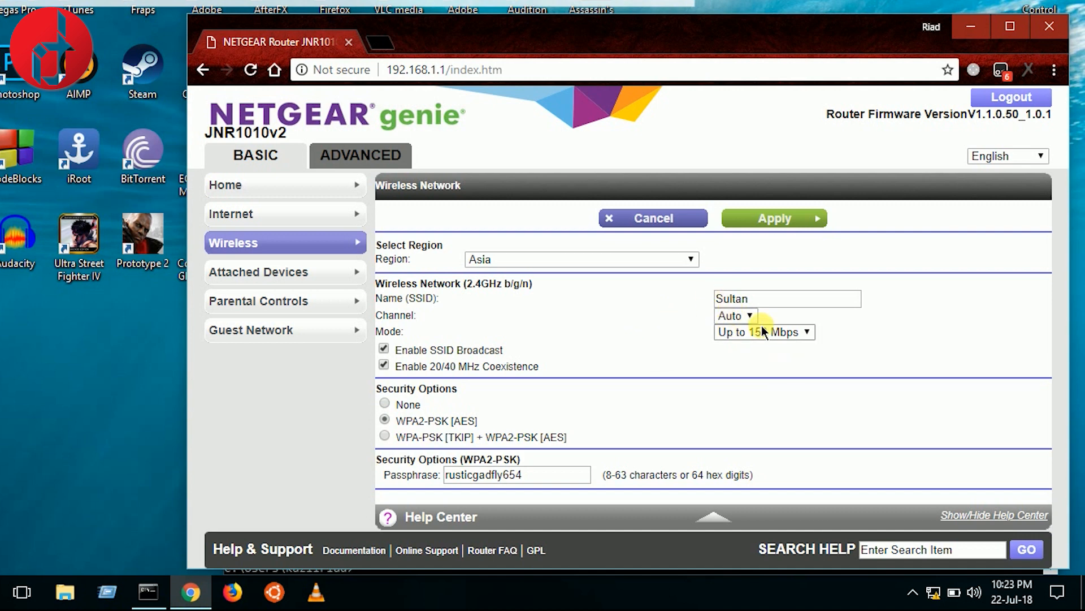
click(734, 319)
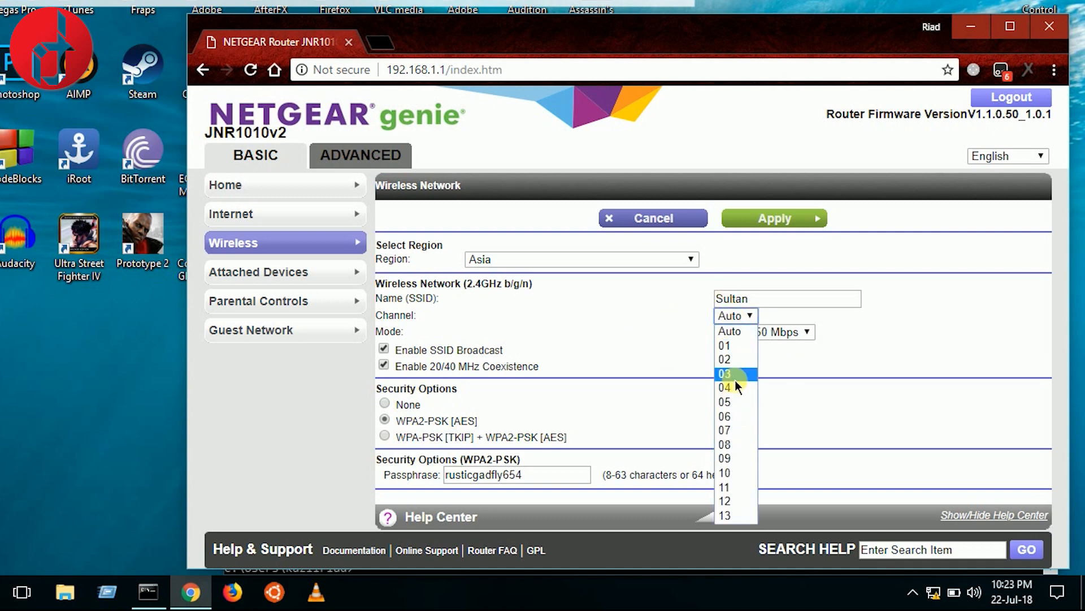
click(729, 319)
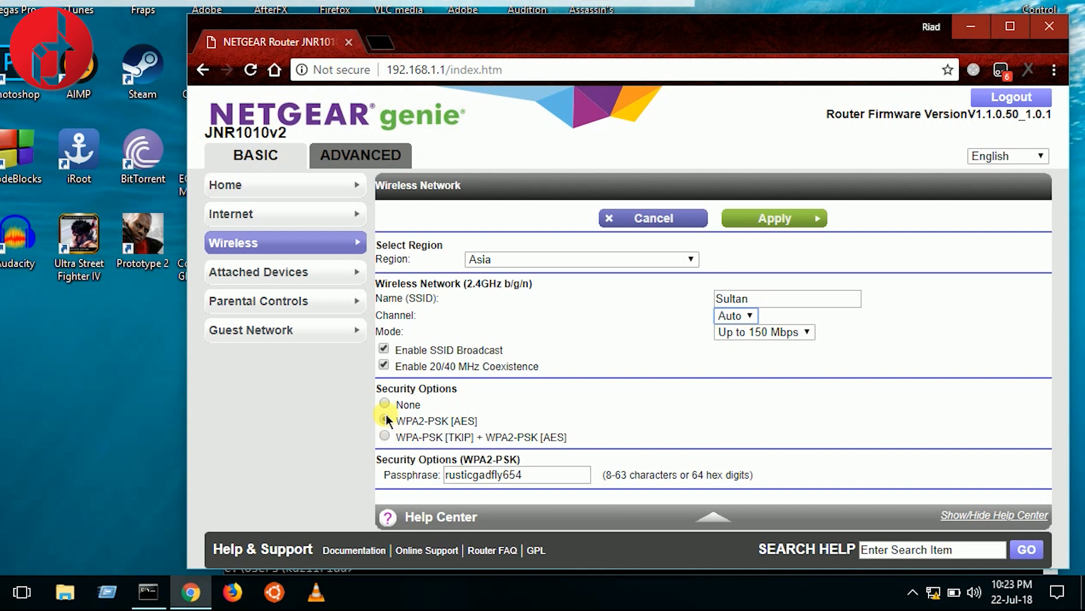
Keep WPA2-PSK [AES] security, replace the passphrase with a new key, and apply the wireless settings.
drag(406, 421, 478, 422)
click(407, 427)
drag(397, 423, 478, 426)
click(484, 422)
double_click(556, 481)
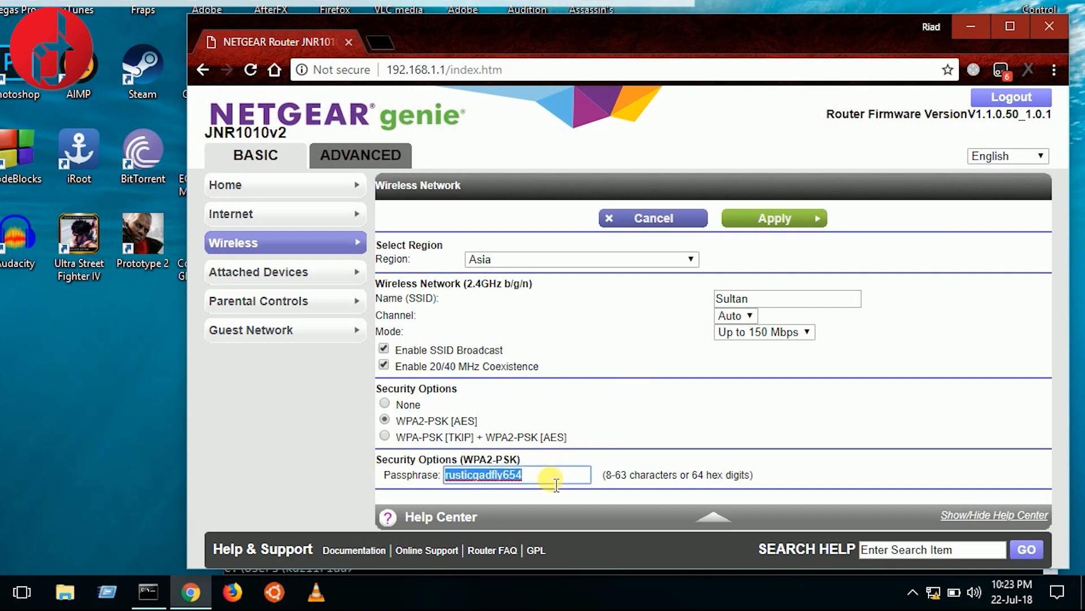
text(12345678)
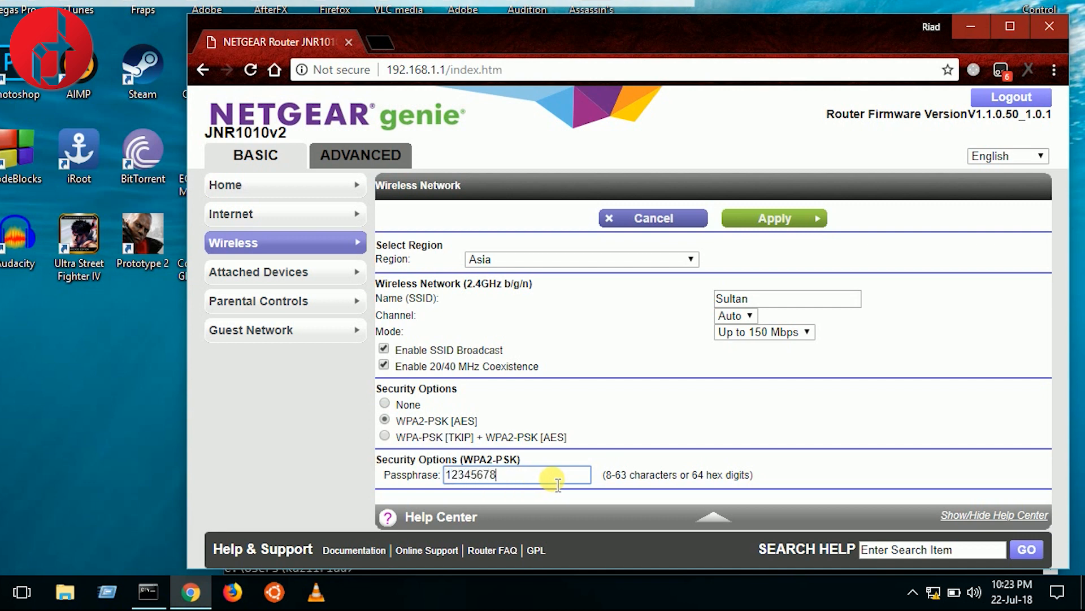
click(789, 226)
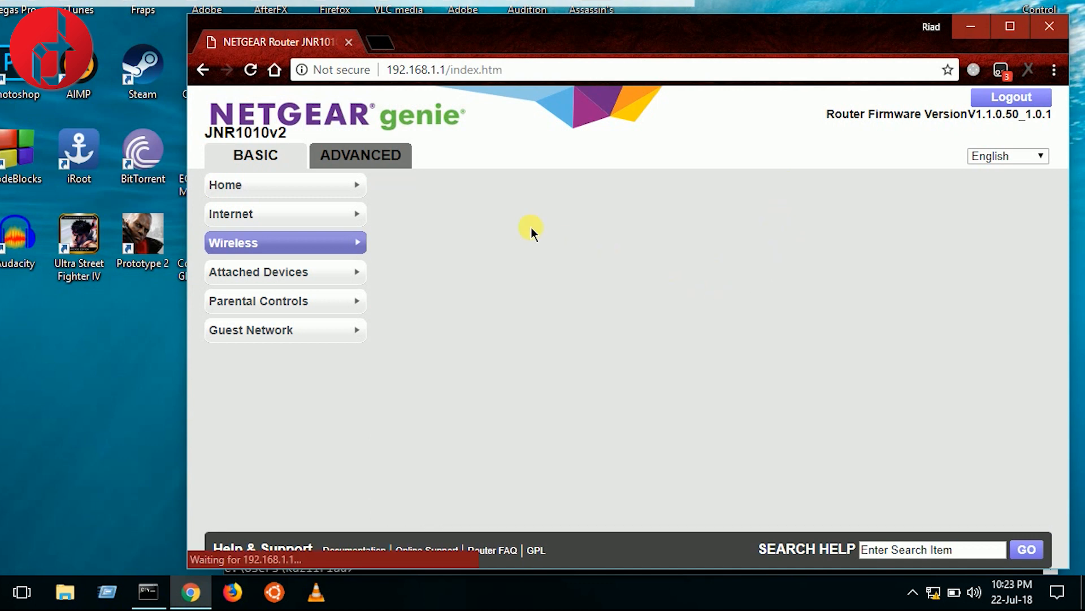